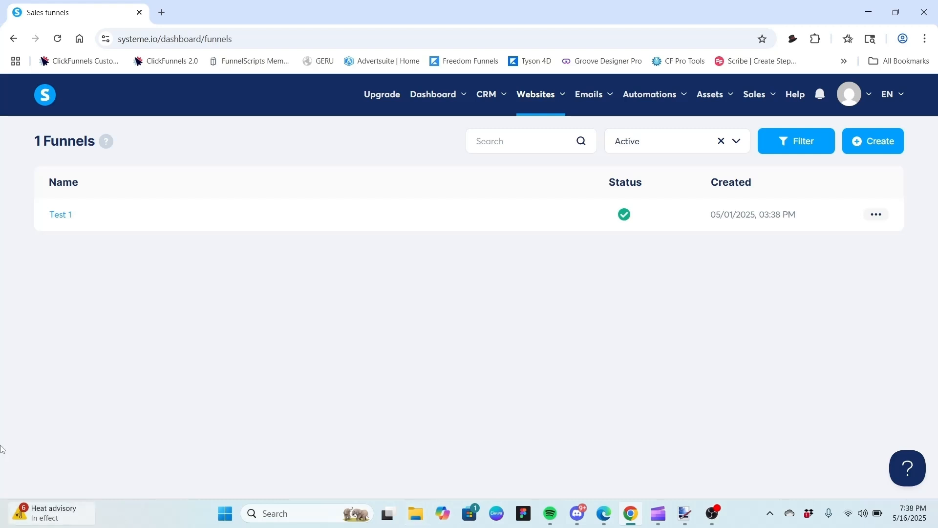
# Open the Test 1 funnel's Test Page 1 in the page editor and select the top section.
pyautogui.click(56, 217)
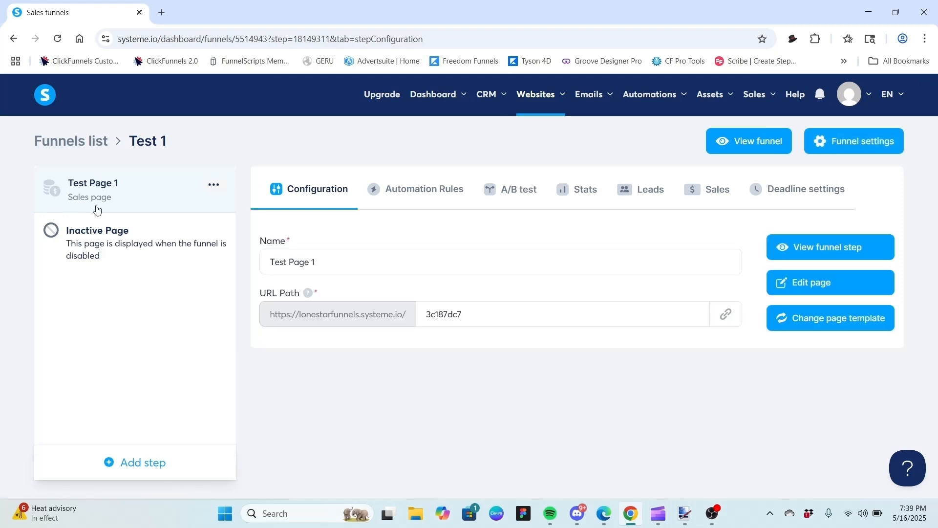
pyautogui.click(824, 288)
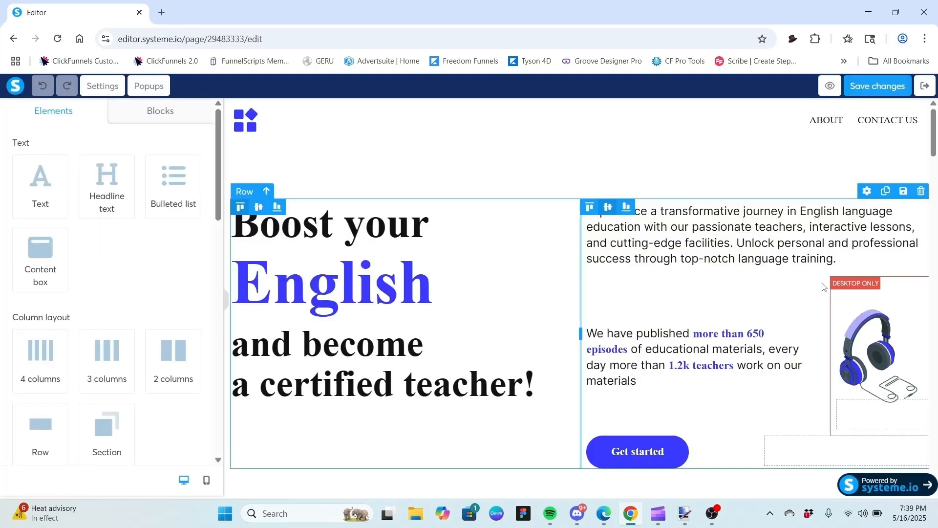
pyautogui.click(518, 151)
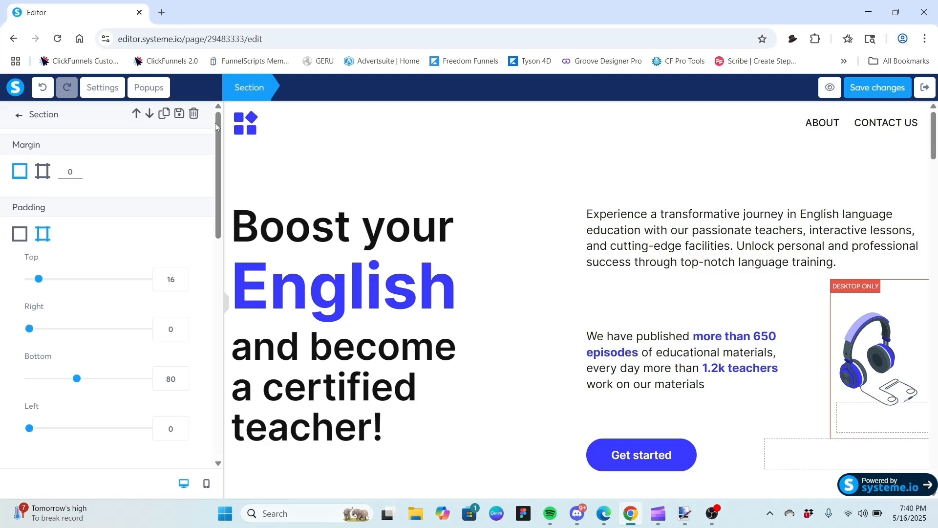
# Review the page-wide default typography, the top section's settings and where that section ends on the page.
pyautogui.click(100, 89)
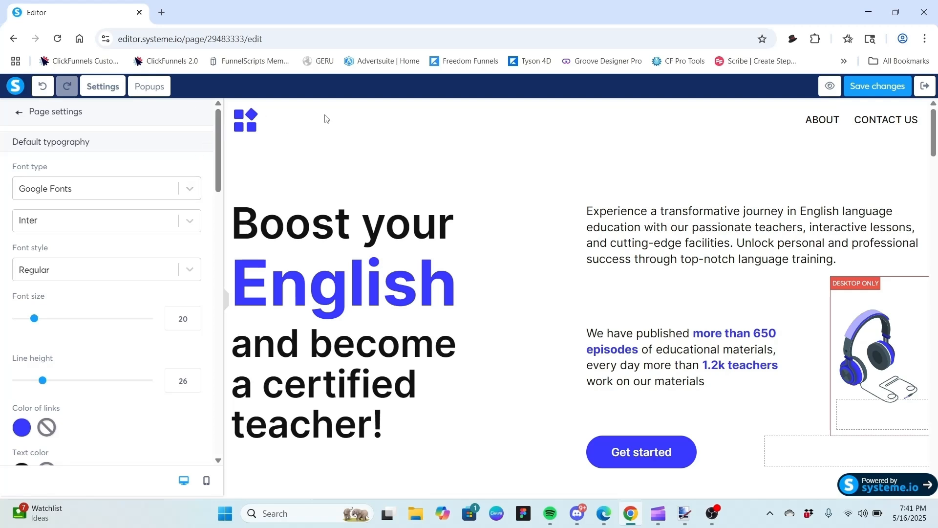
pyautogui.click(448, 104)
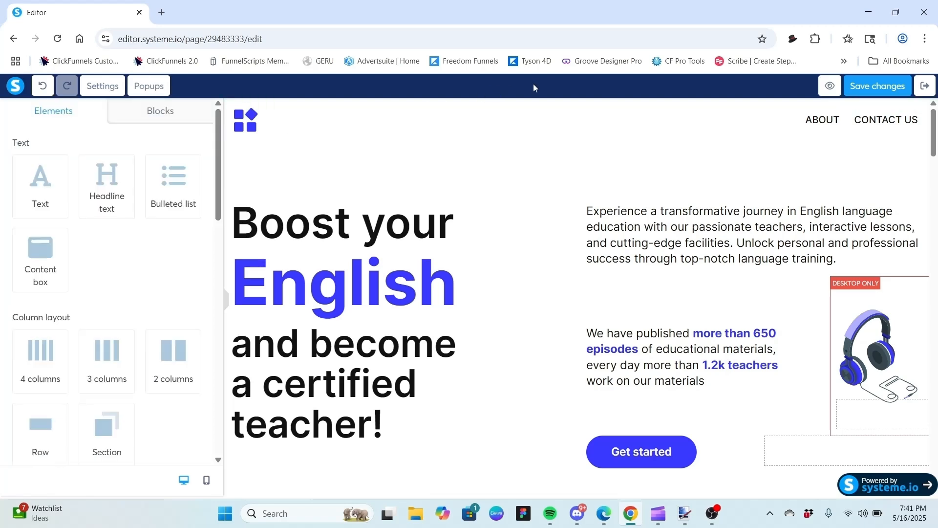
pyautogui.click(542, 109)
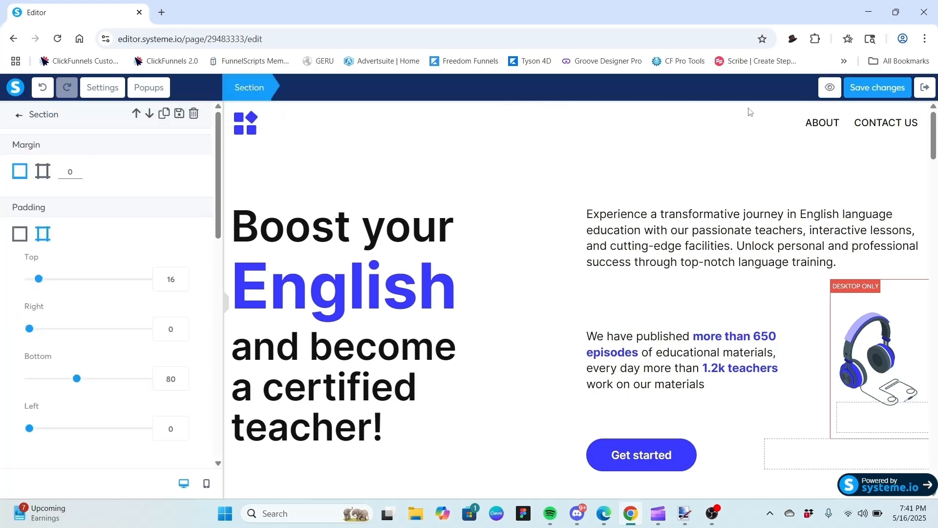
pyautogui.click(685, 153)
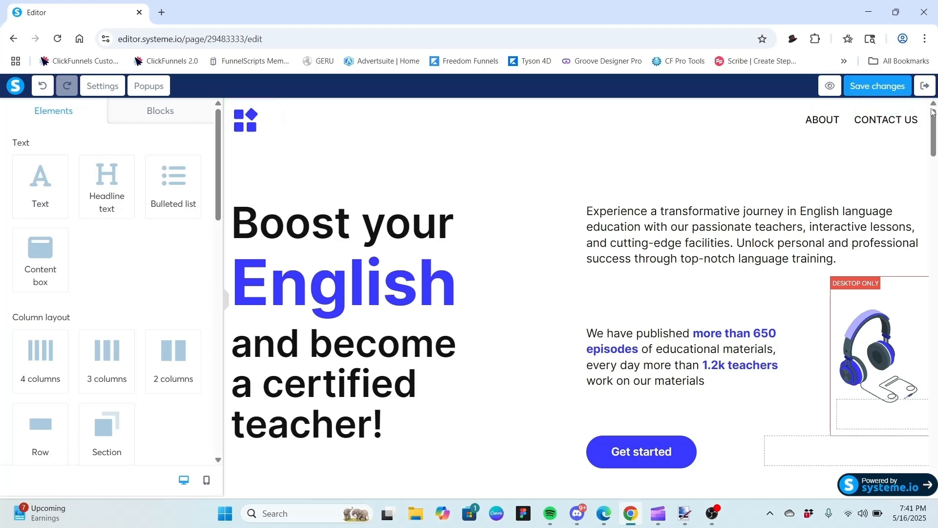
pyautogui.scroll(-4, 874, 314)
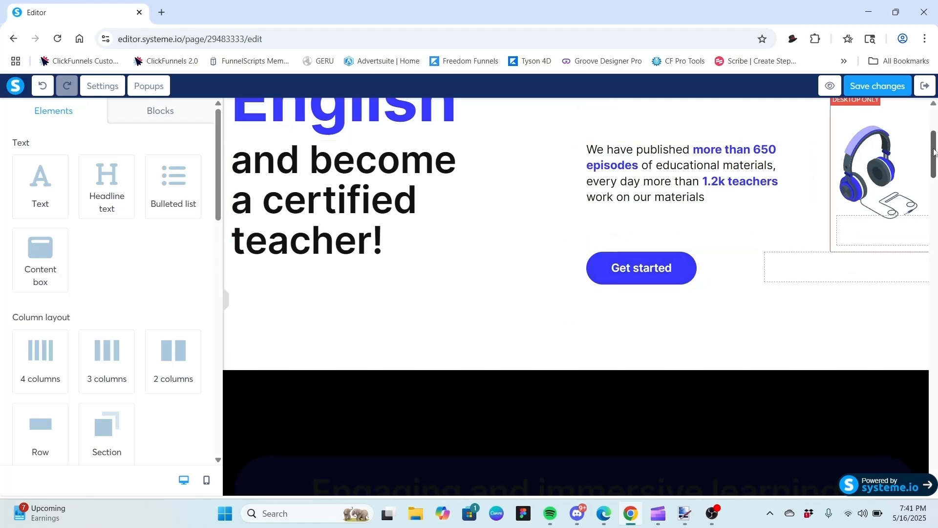
pyautogui.moveTo(934, 152); pyautogui.dragTo(934, 123)
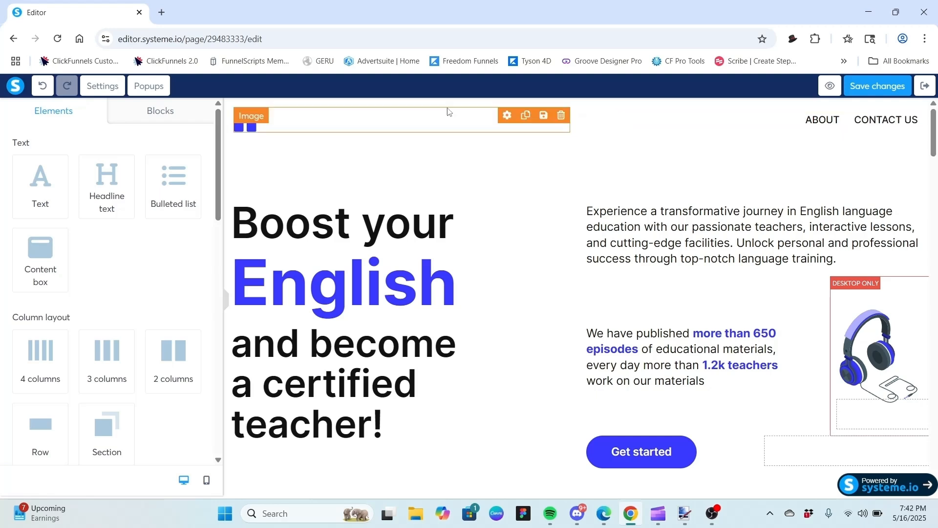
# Set the top section's background color to light green C2E6B0.
pyautogui.click(655, 107)
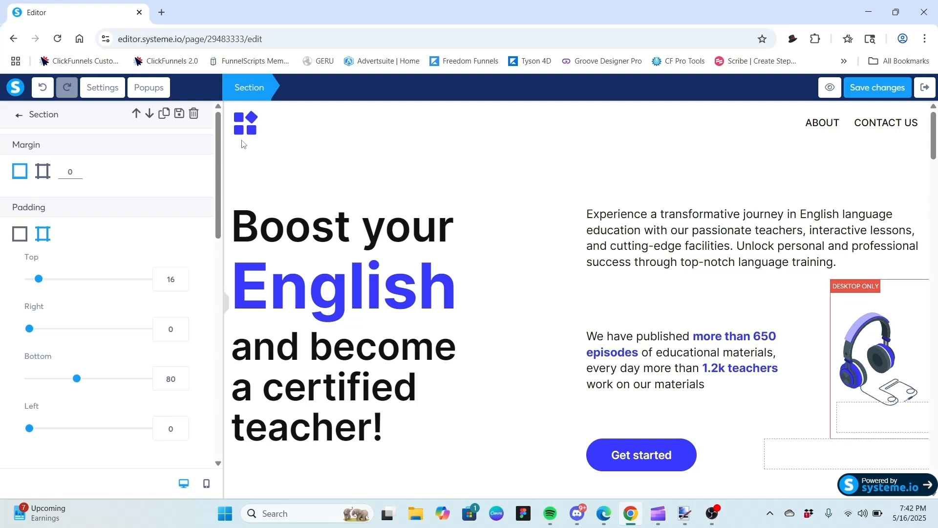
pyautogui.moveTo(217, 142); pyautogui.dragTo(208, 251)
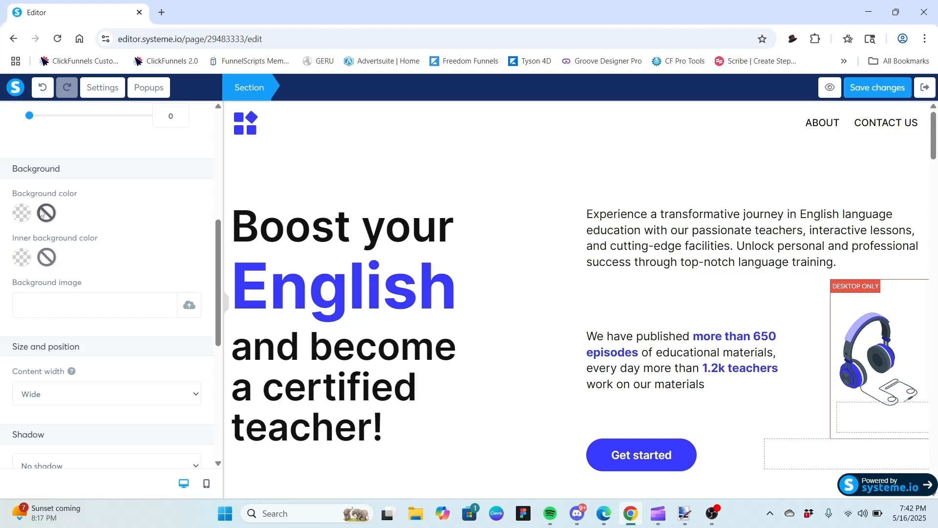
pyautogui.click(21, 212)
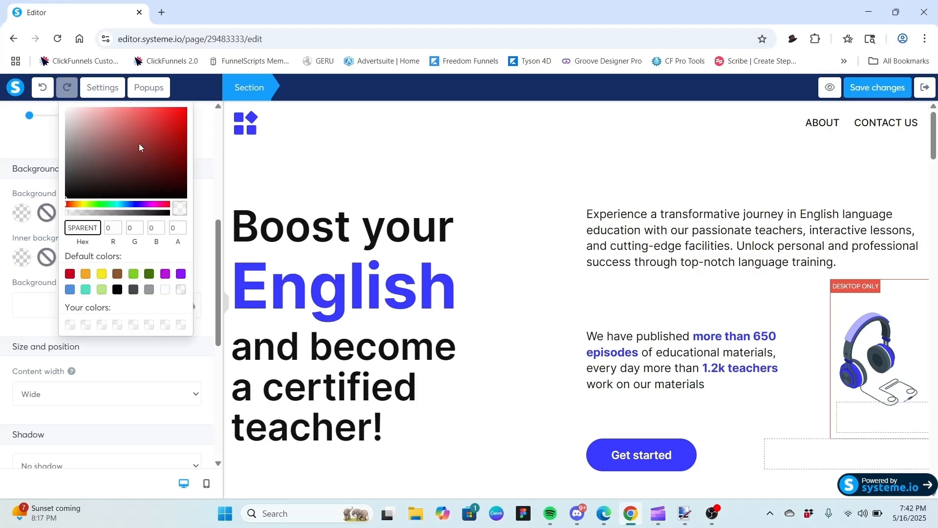
pyautogui.click(153, 135)
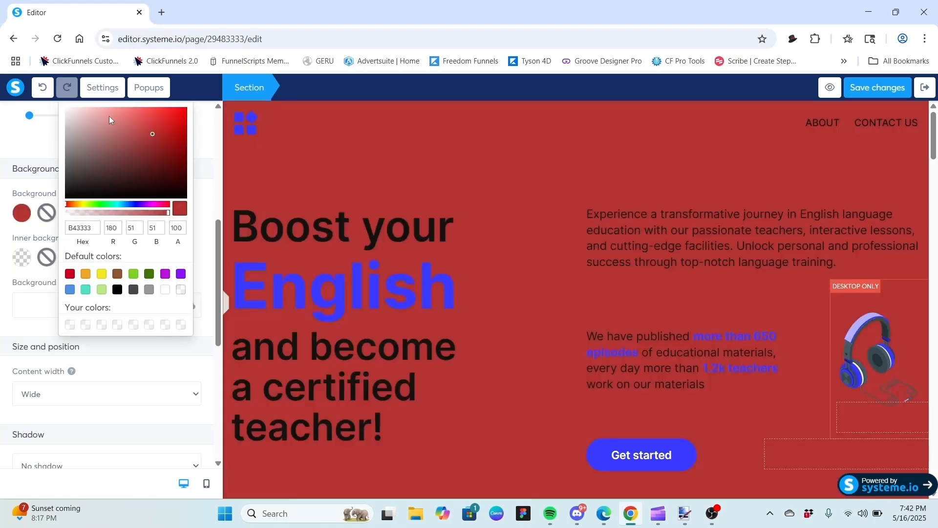
pyautogui.click(93, 116)
pyautogui.click(95, 205)
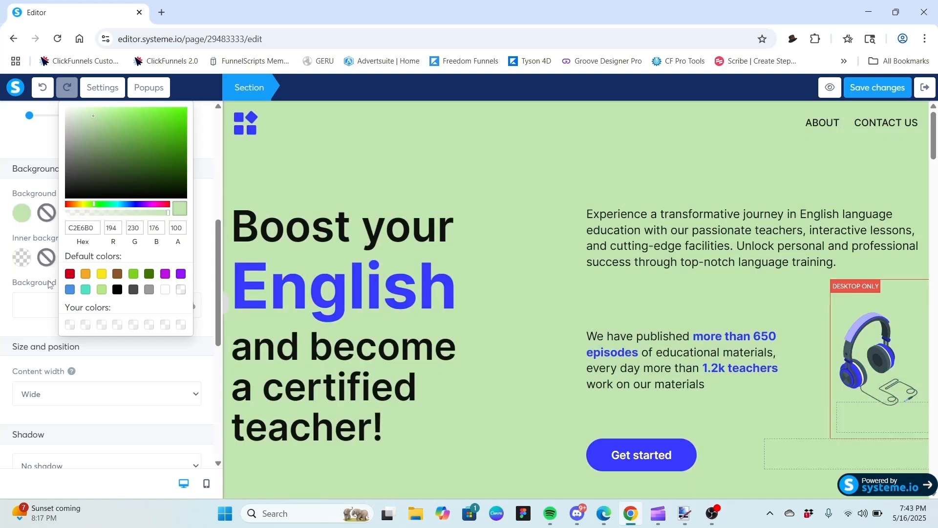
pyautogui.click(9, 289)
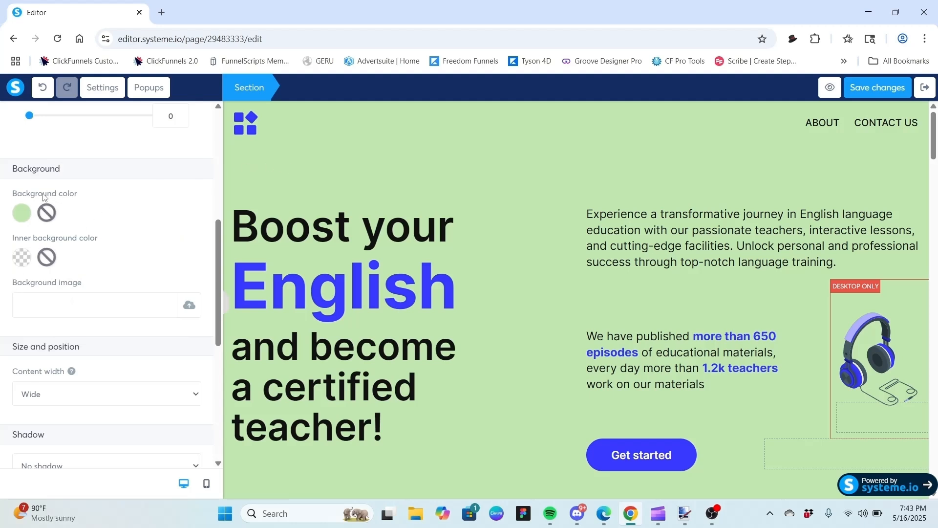
# Try the turquoise default color 50E3C2 as the top section's inner background, and clear it again.
pyautogui.click(22, 261)
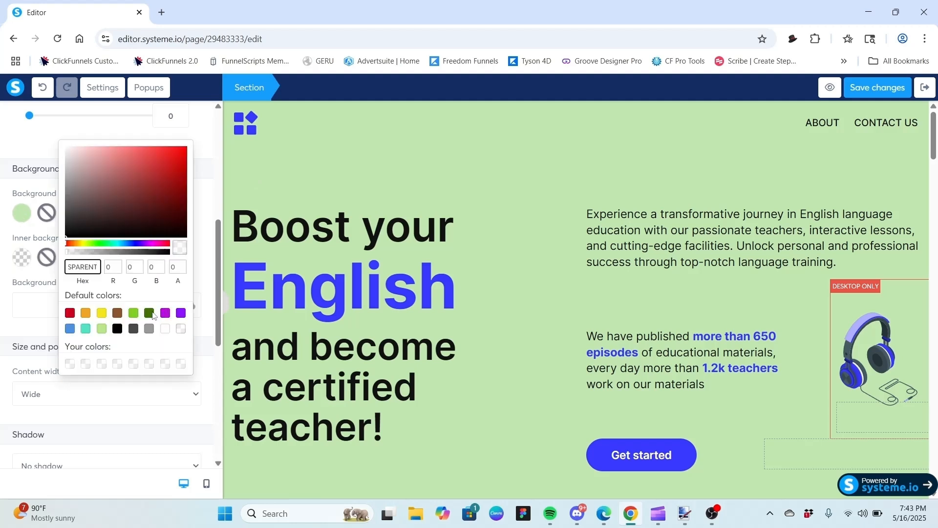
pyautogui.click(86, 330)
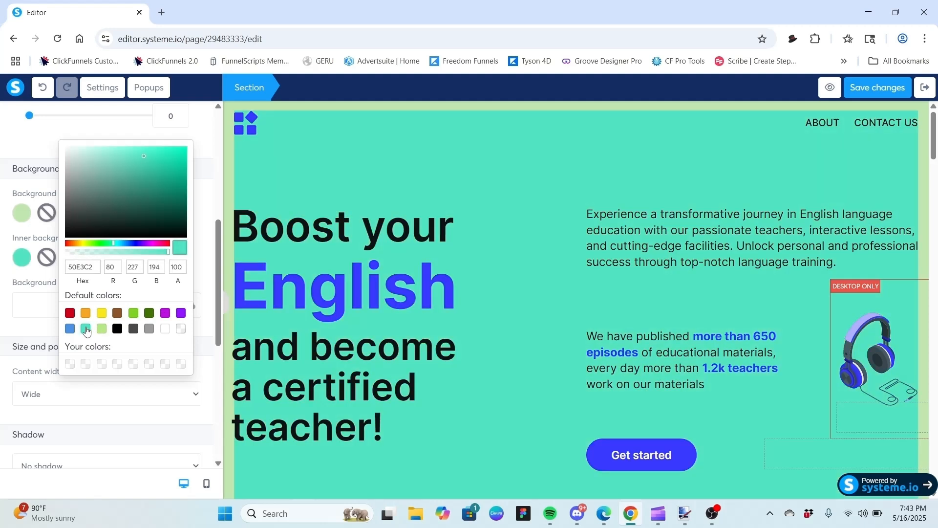
pyautogui.click(212, 132)
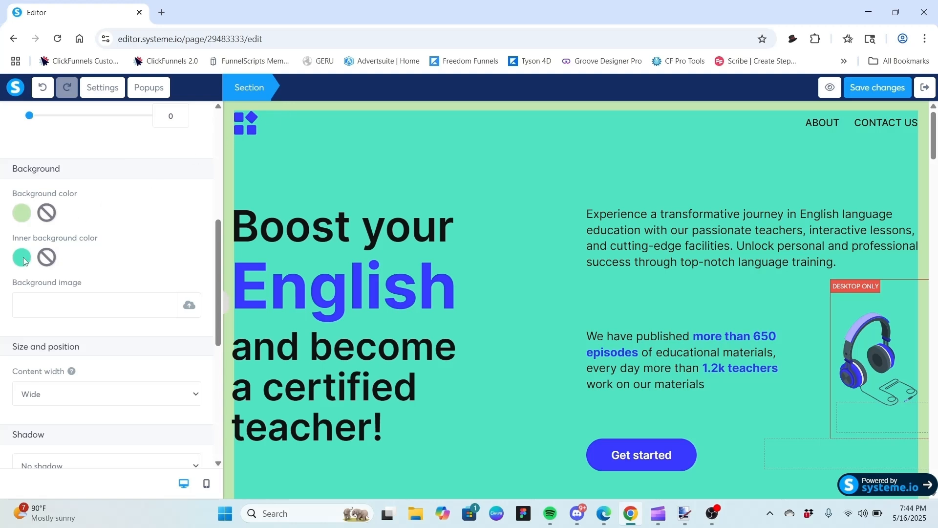
pyautogui.click(47, 257)
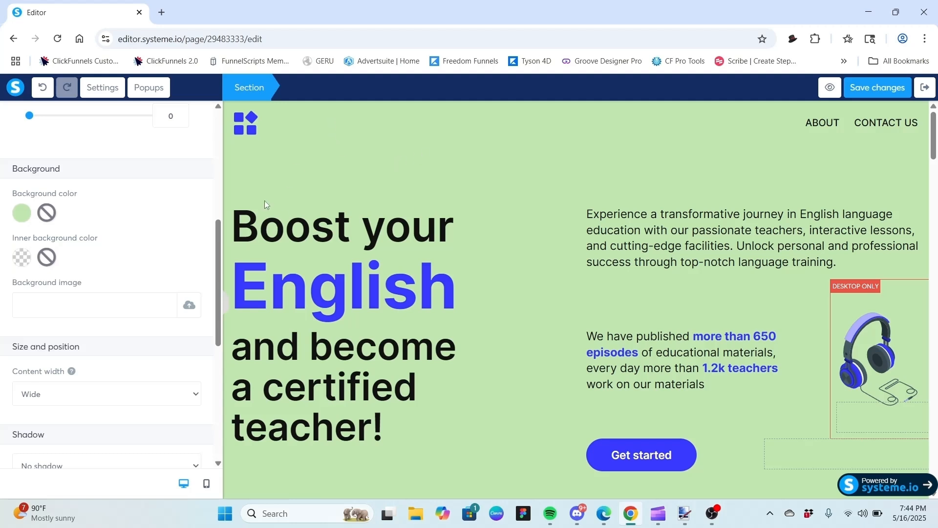
# Try separate margins for each side of the top section, set them to 0, and return to a uniform margin.
pyautogui.click(278, 166)
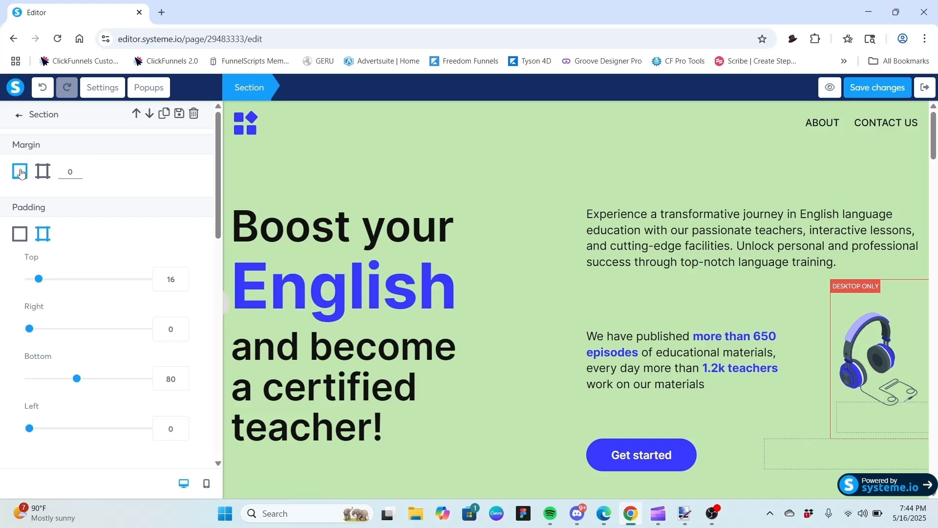
pyautogui.click(45, 173)
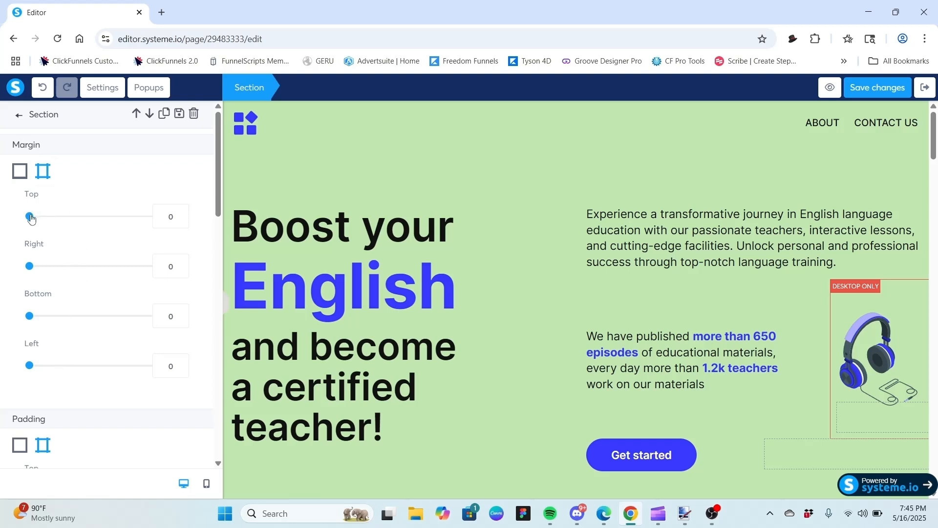
pyautogui.moveTo(30, 218); pyautogui.dragTo(3, 211)
pyautogui.moveTo(30, 267); pyautogui.dragTo(3, 265)
pyautogui.moveTo(29, 365); pyautogui.dragTo(1, 366)
pyautogui.click(20, 170)
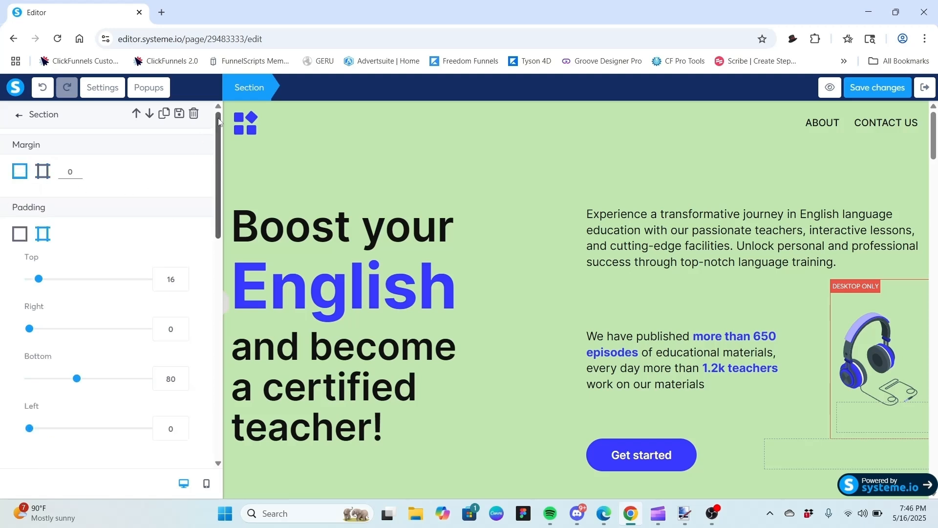
# Examine the top section's padding settings and the space below its content.
pyautogui.moveTo(219, 121); pyautogui.dragTo(211, 150)
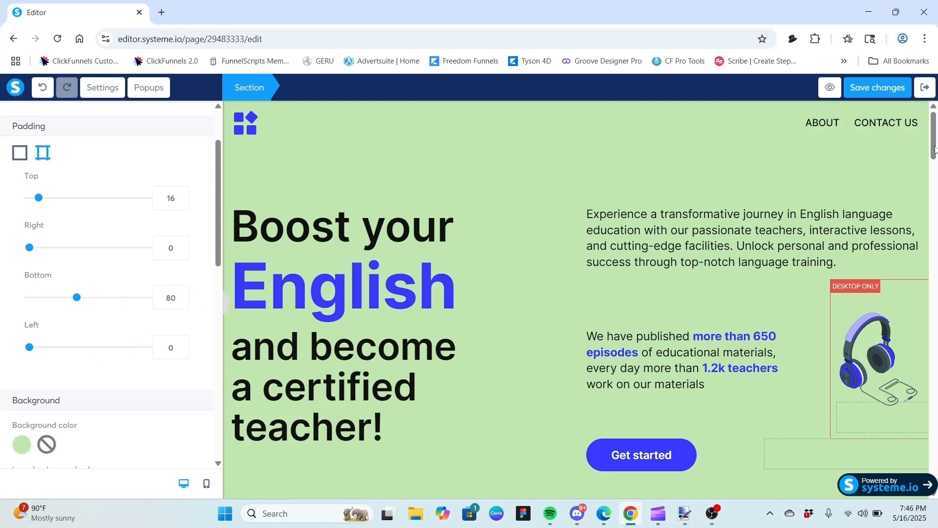
pyautogui.moveTo(933, 142); pyautogui.dragTo(933, 169)
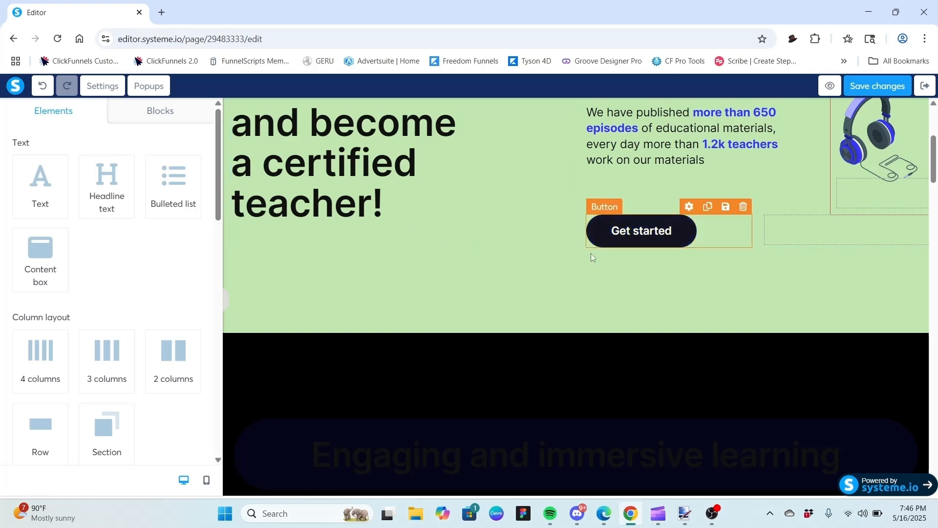
pyautogui.click(338, 313)
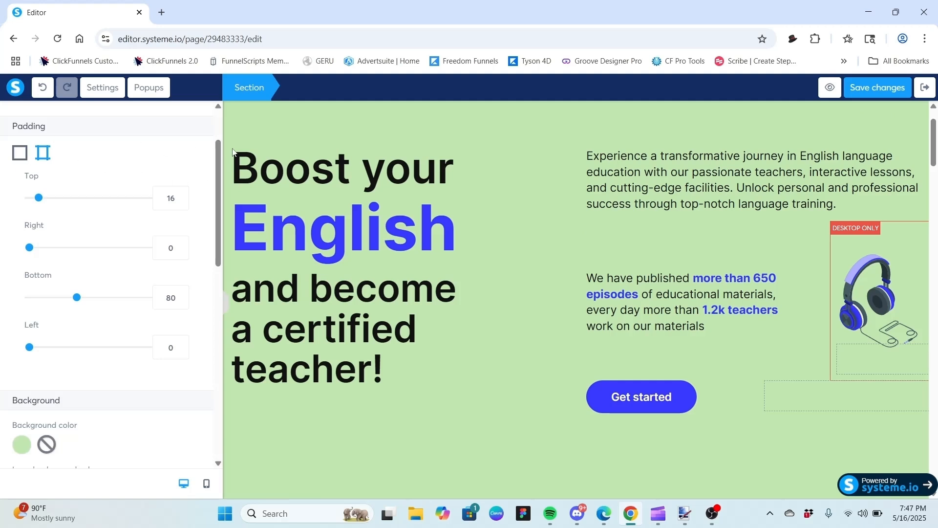
pyautogui.scroll(2, 218, 139)
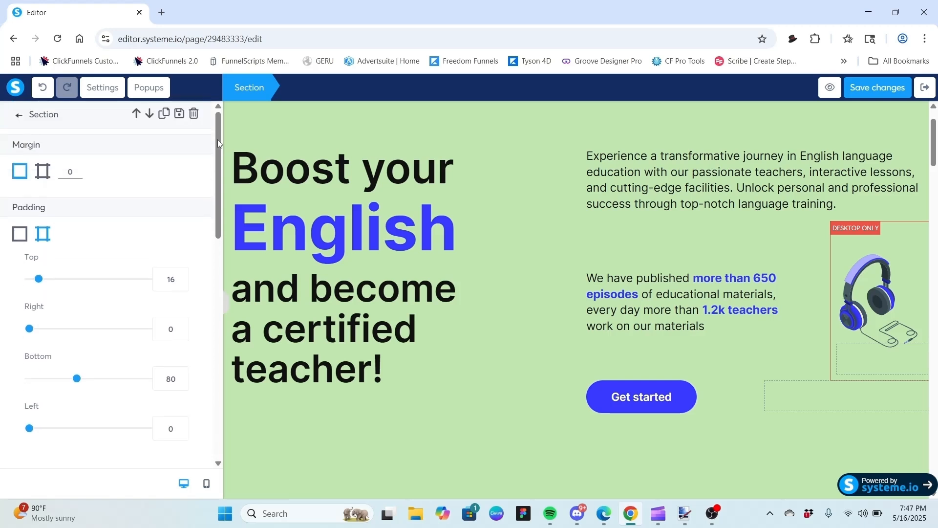
# Try the Medium and Small content widths on the top section.
pyautogui.moveTo(218, 139); pyautogui.dragTo(225, 253)
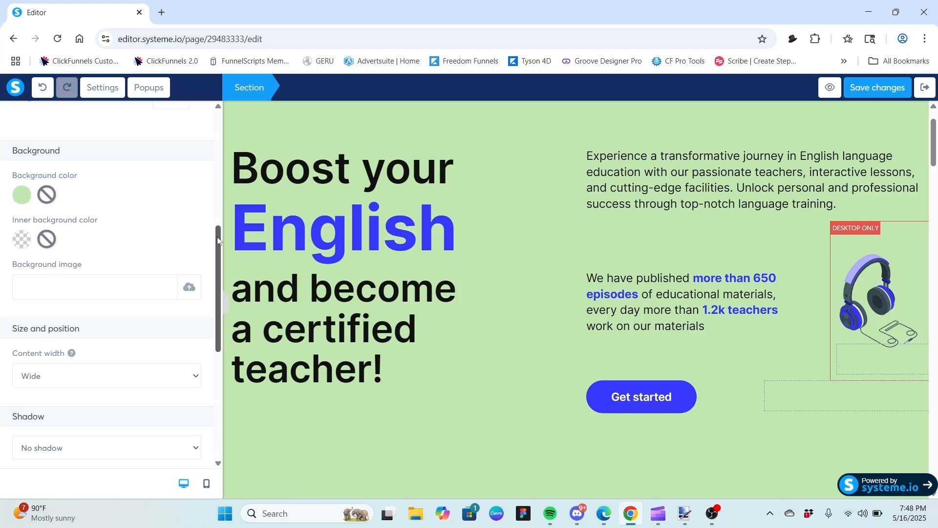
pyautogui.moveTo(217, 237); pyautogui.dragTo(216, 271)
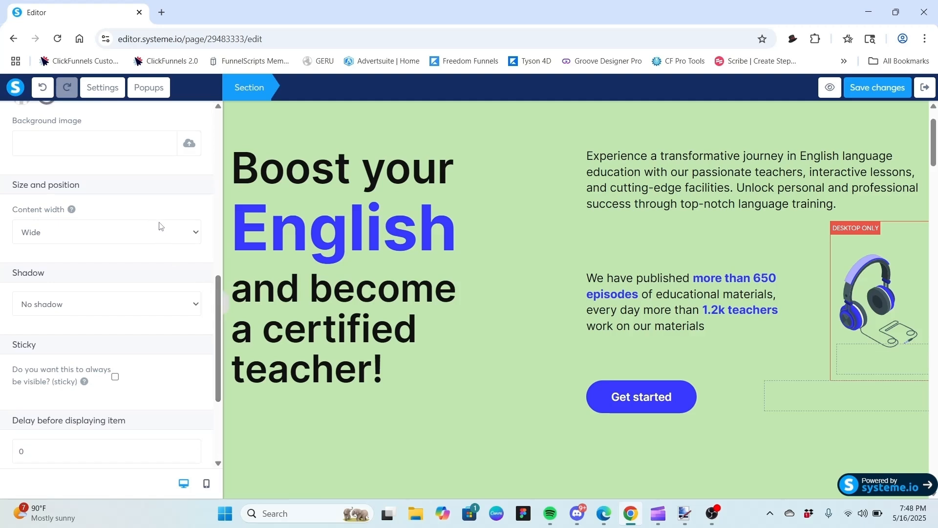
pyautogui.click(197, 236)
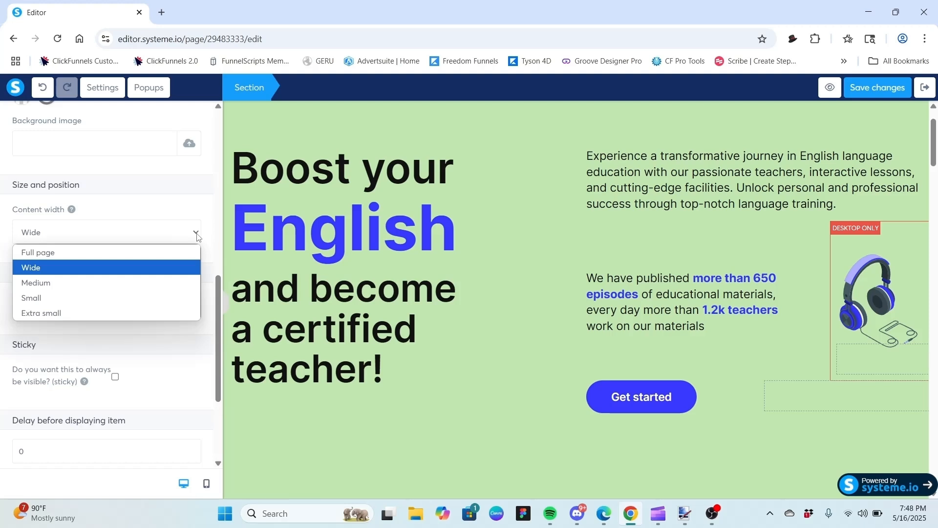
pyautogui.click(178, 282)
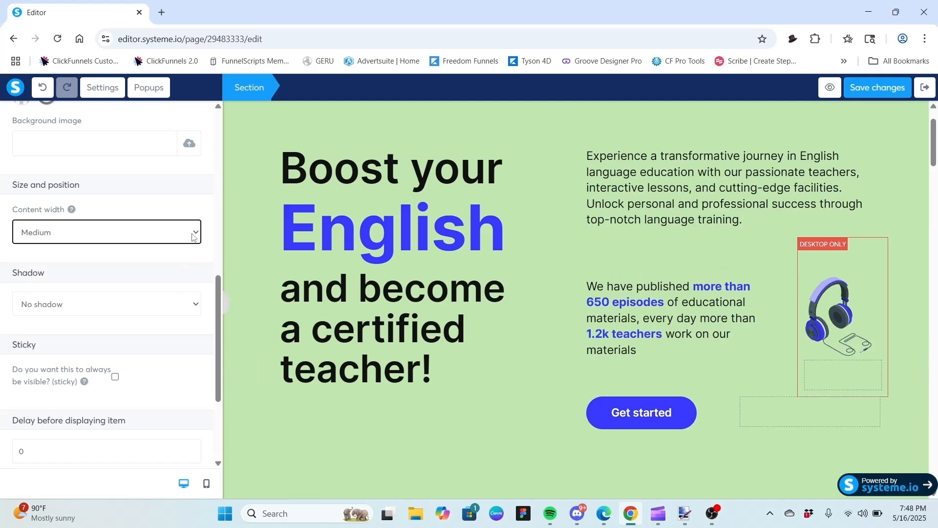
pyautogui.click(194, 237)
pyautogui.click(172, 298)
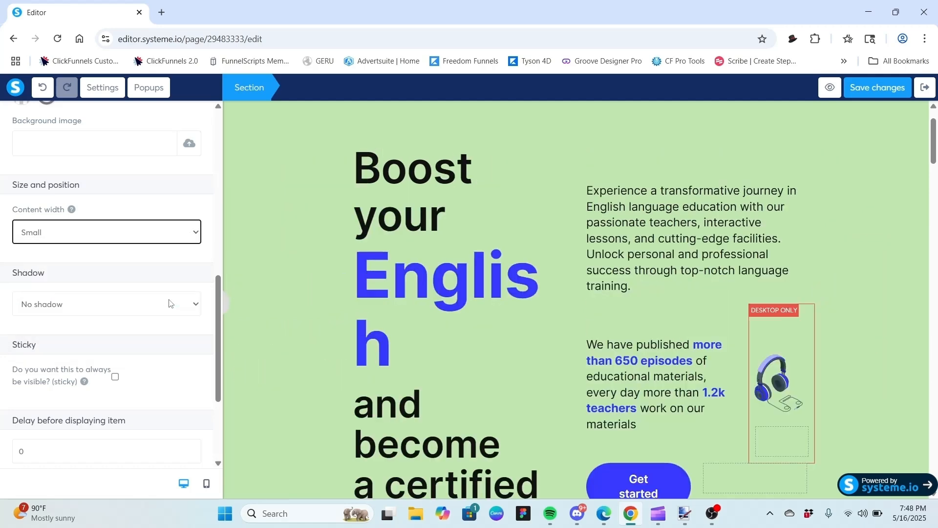
pyautogui.click(195, 236)
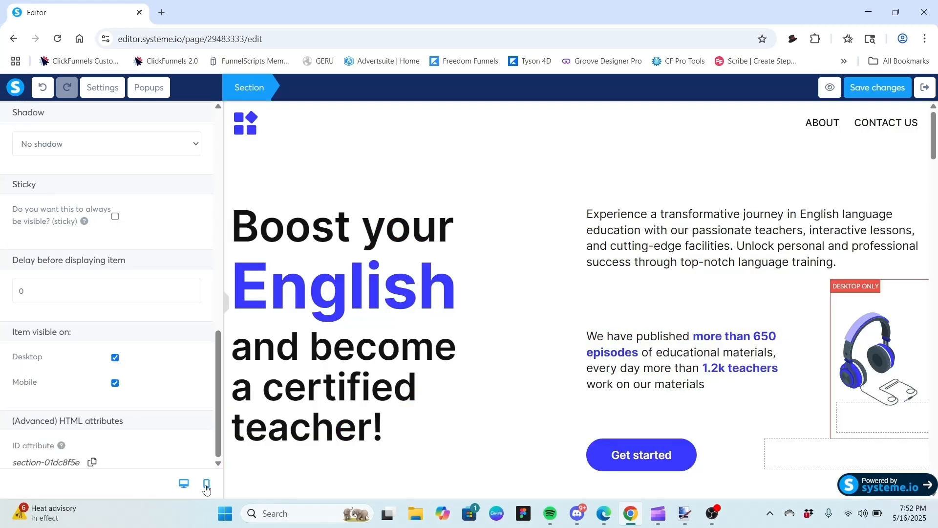
# Check the page in the mobile view and return to the desktop view.
pyautogui.click(206, 484)
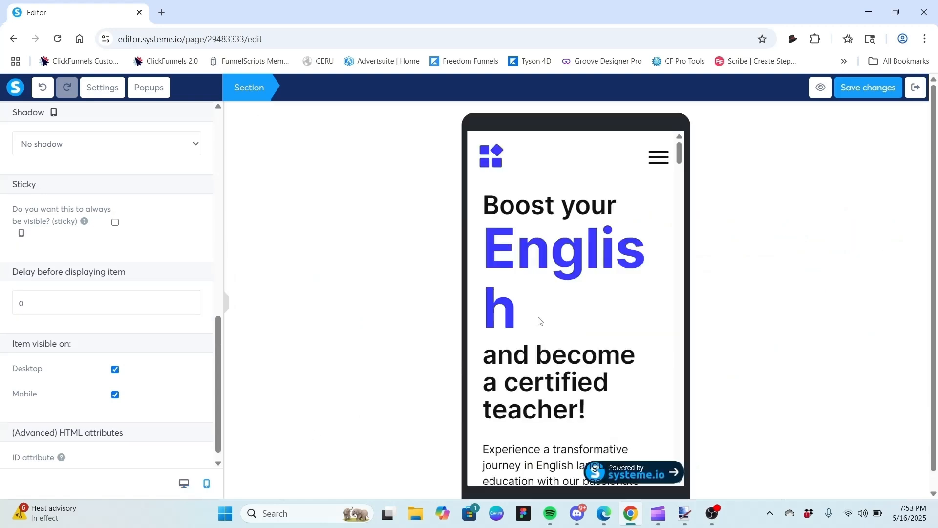
pyautogui.click(693, 193)
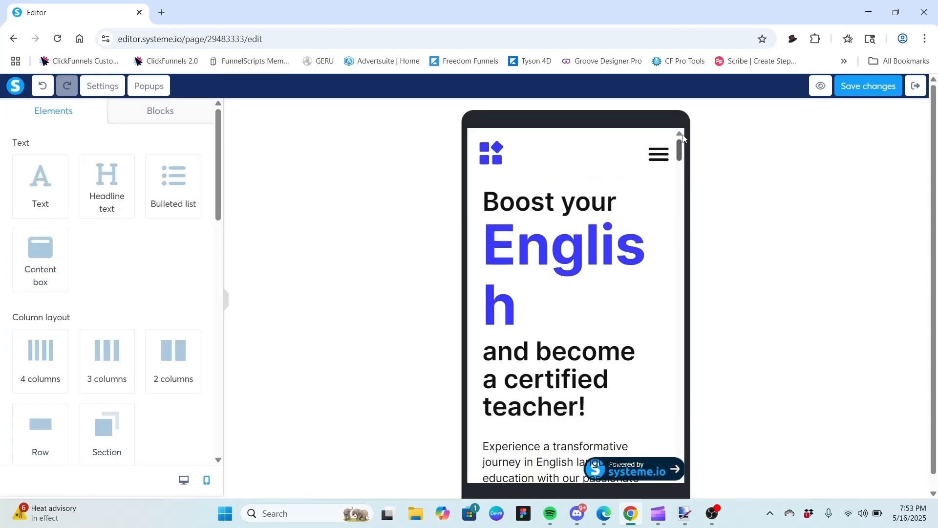
pyautogui.moveTo(681, 148); pyautogui.dragTo(662, 81)
pyautogui.click(185, 482)
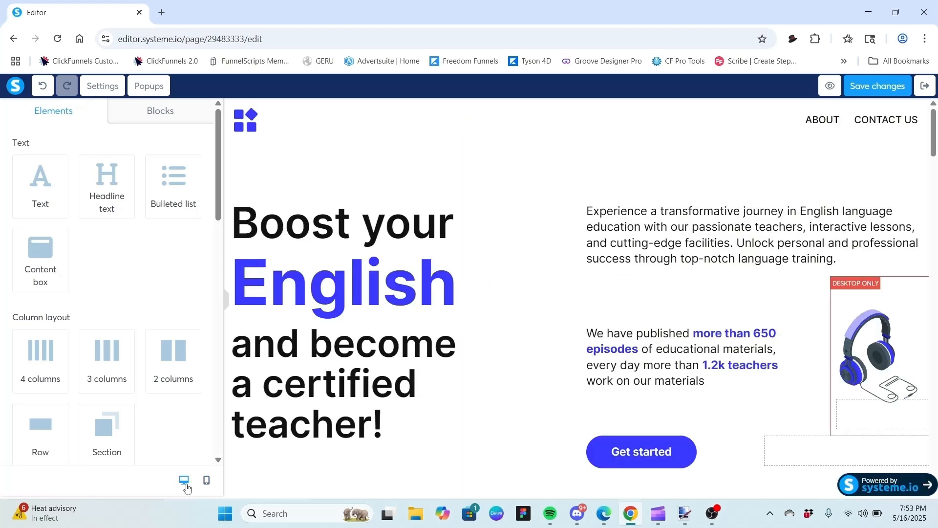